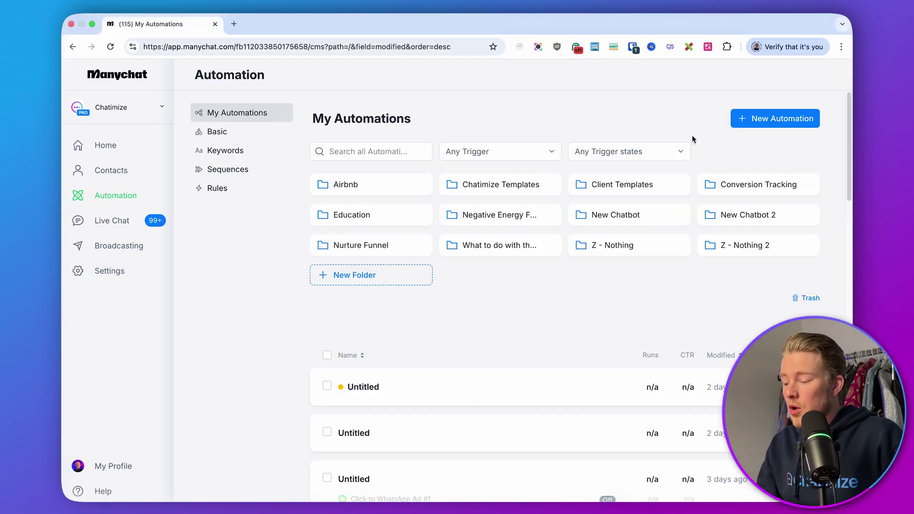
Create a new automation and name it "Auto Delete Contacts".
{"action": "left_click", "coordinate": [755, 115]}
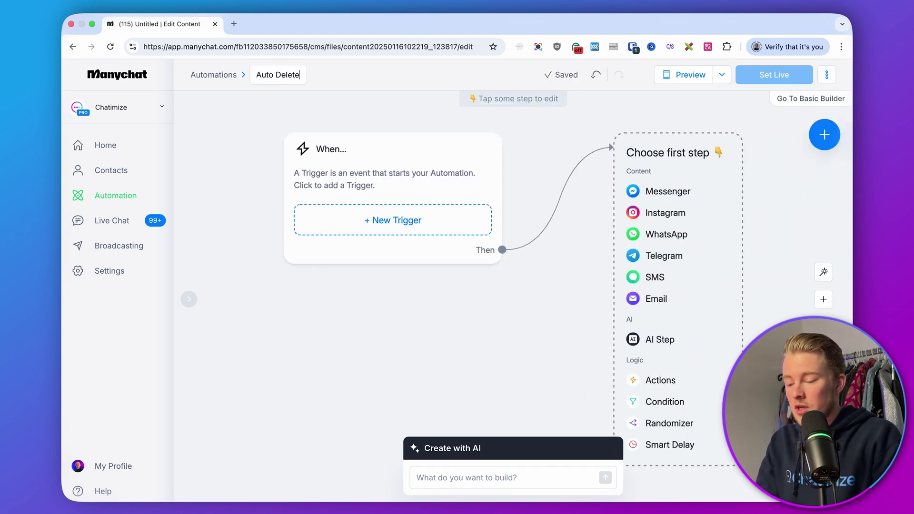
{"action": "type", "text": "s"}
{"action": "key", "text": "Return"}
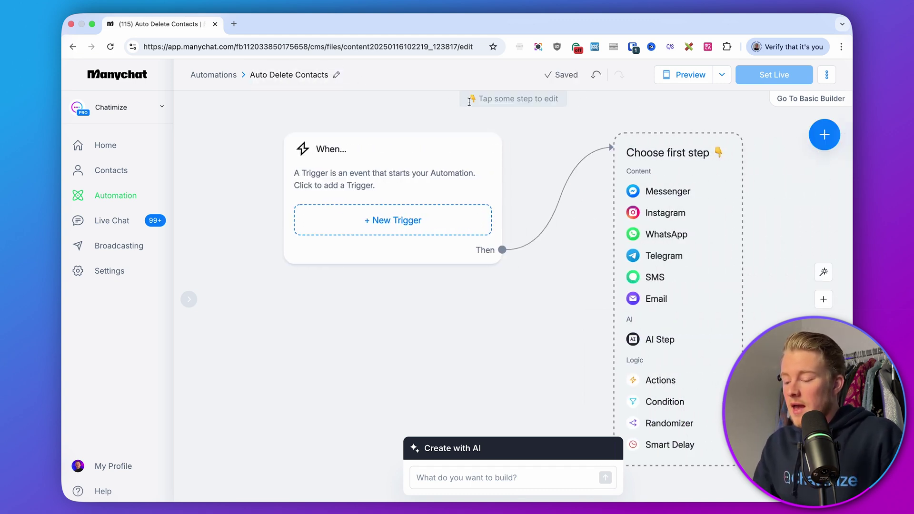
Add a Condition as the automation's first step, checking that First Name is unknown and Email is unknown.
{"action": "scroll", "coordinate": [446, 133], "scroll_direction": "right", "scroll_amount": 3}
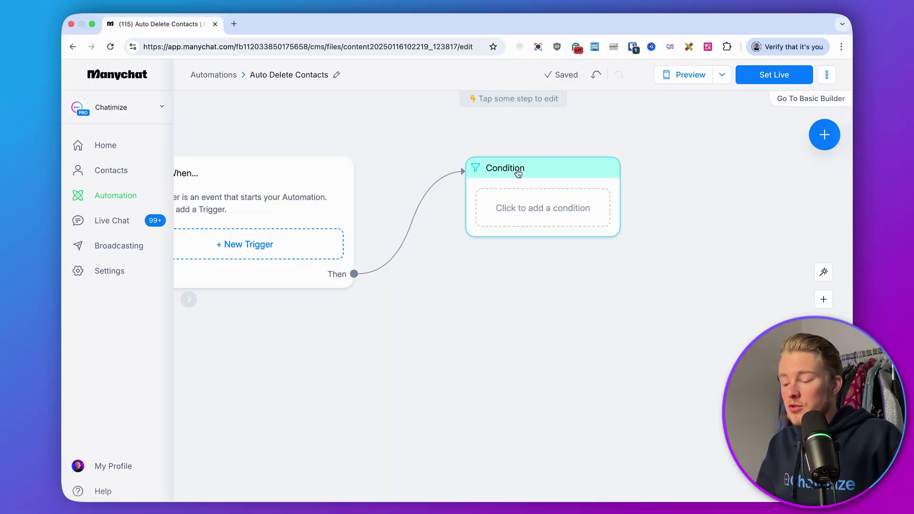
{"action": "left_click", "coordinate": [545, 200]}
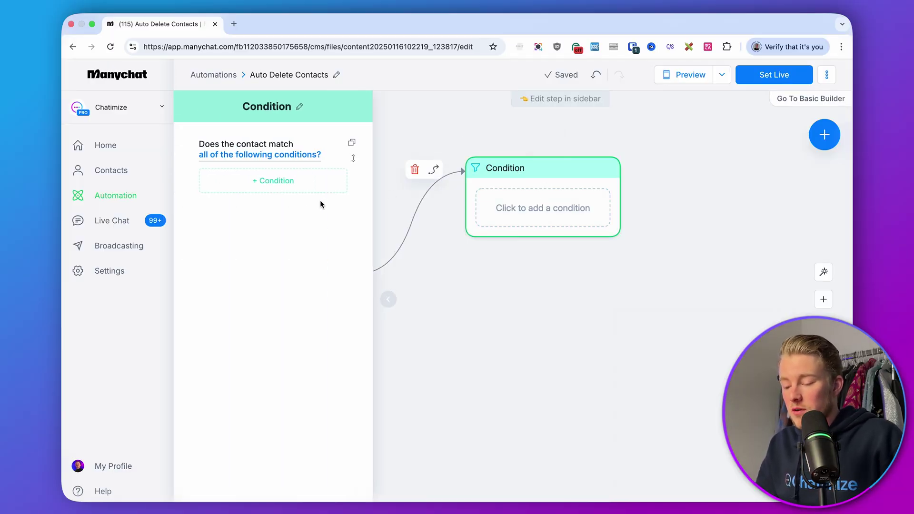
{"action": "left_click", "coordinate": [303, 191]}
{"action": "type", "text": "first name"}
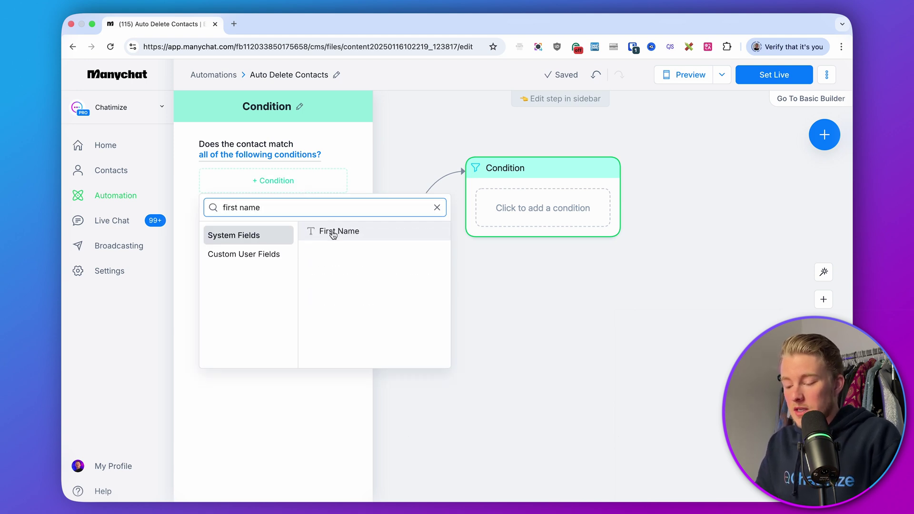
{"action": "left_click", "coordinate": [333, 232]}
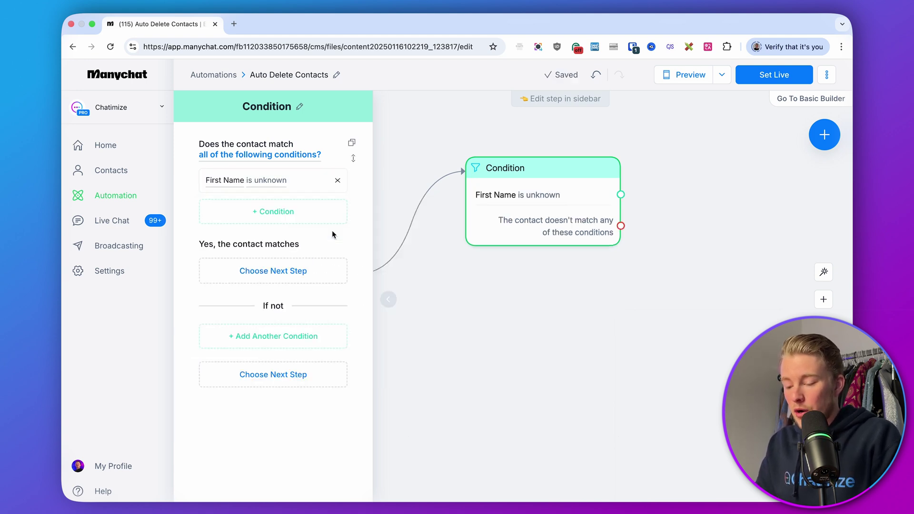
{"action": "left_click", "coordinate": [296, 210]}
{"action": "type", "text": "email"}
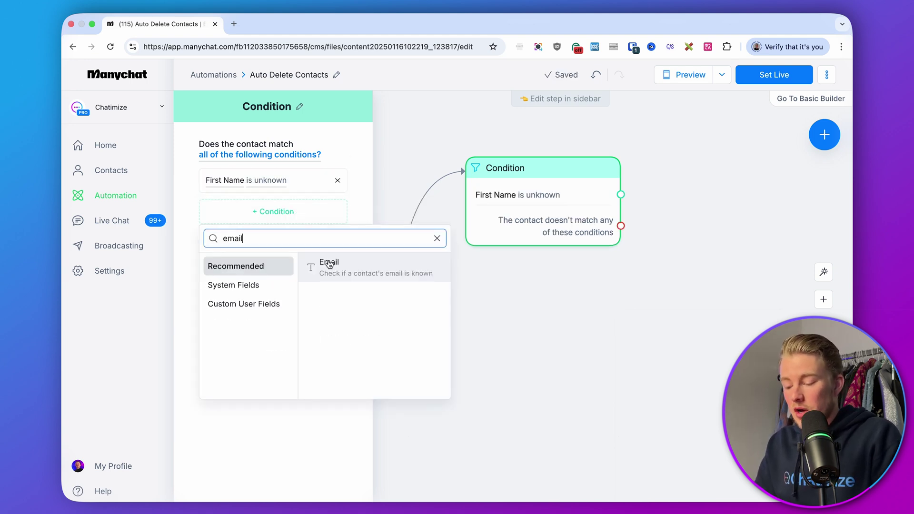
{"action": "left_click", "coordinate": [328, 265]}
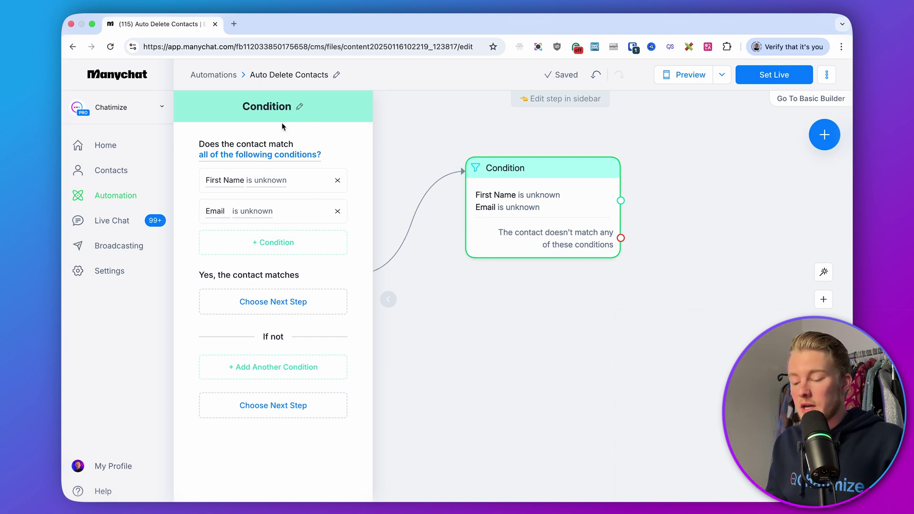
Check the condition's matching options, all or any of the following conditions, and close the settings without switching.
{"action": "left_click_drag", "start_coordinate": [200, 161], "coordinate": [333, 163]}
{"action": "left_click", "coordinate": [330, 163]}
{"action": "left_click", "coordinate": [307, 157]}
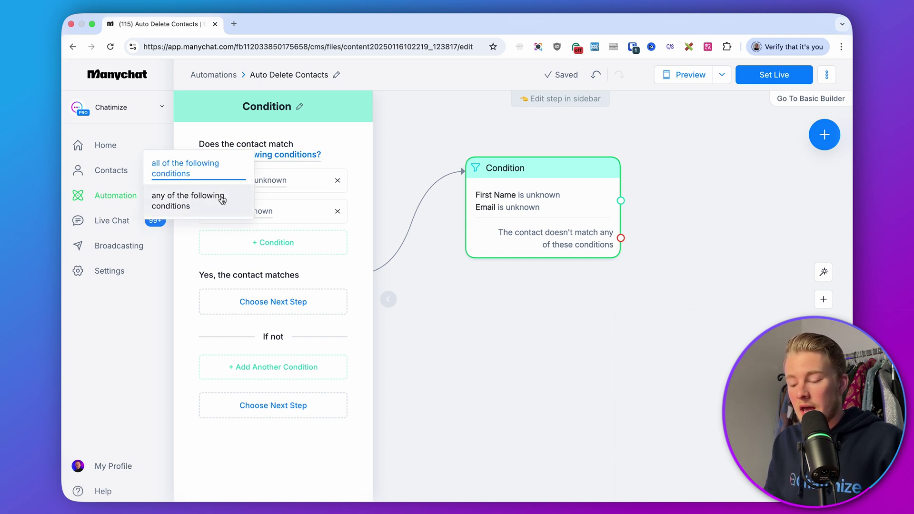
{"action": "left_click", "coordinate": [261, 143]}
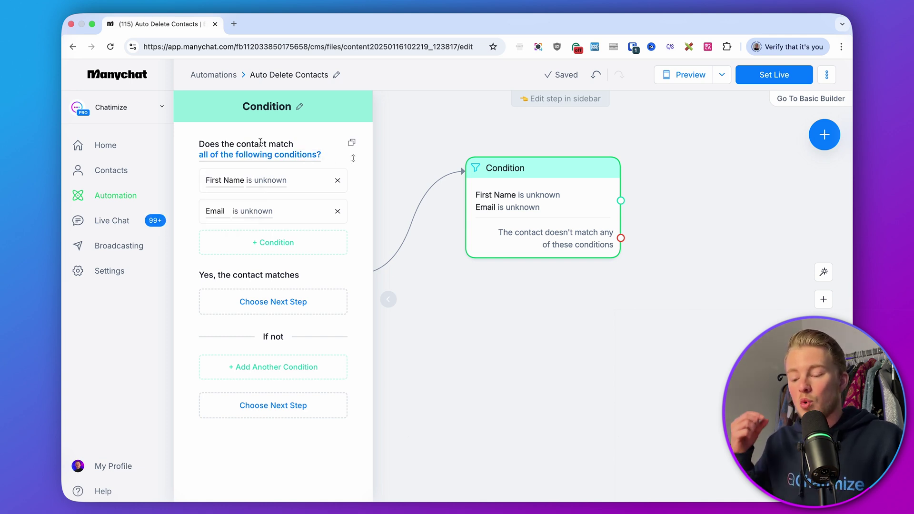
{"action": "left_click", "coordinate": [508, 334]}
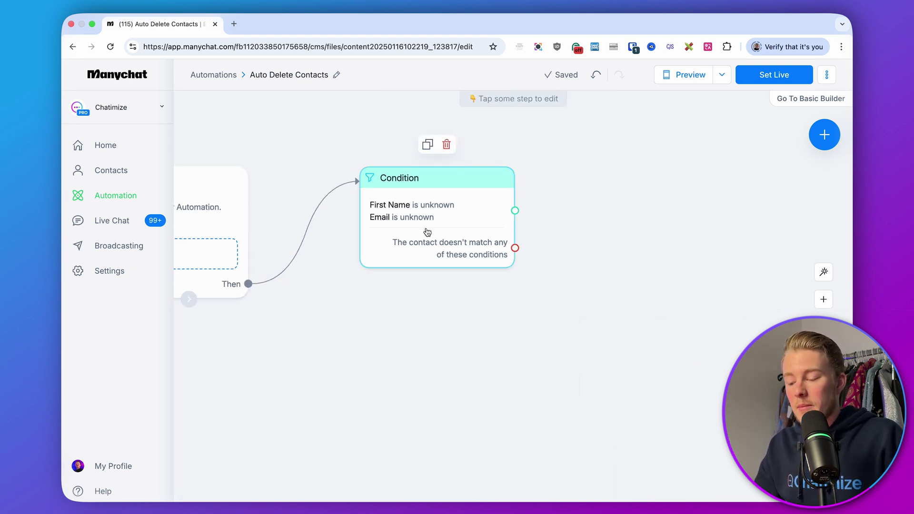
Connect the condition's matching branch to a new Actions step.
{"action": "scroll", "coordinate": [536, 240], "scroll_direction": "right", "scroll_amount": 3}
{"action": "left_click_drag", "start_coordinate": [399, 209], "coordinate": [461, 180]}
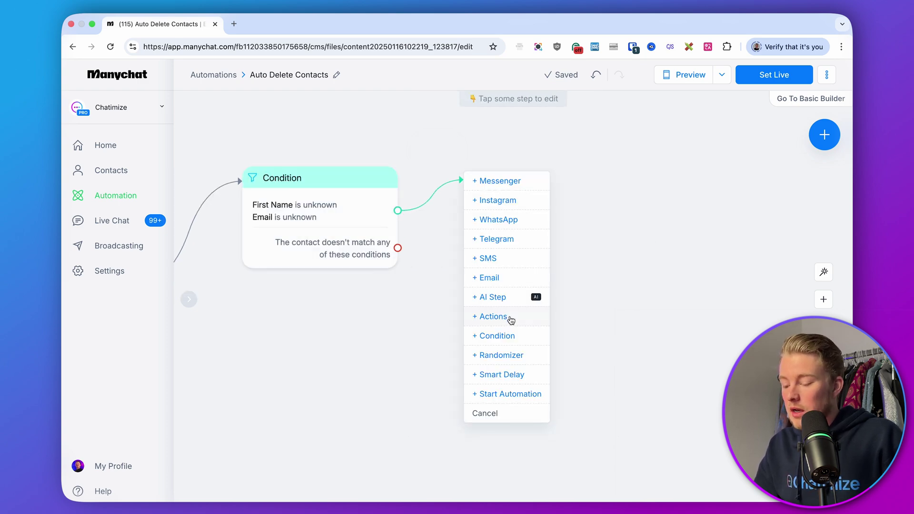
{"action": "left_click", "coordinate": [493, 317]}
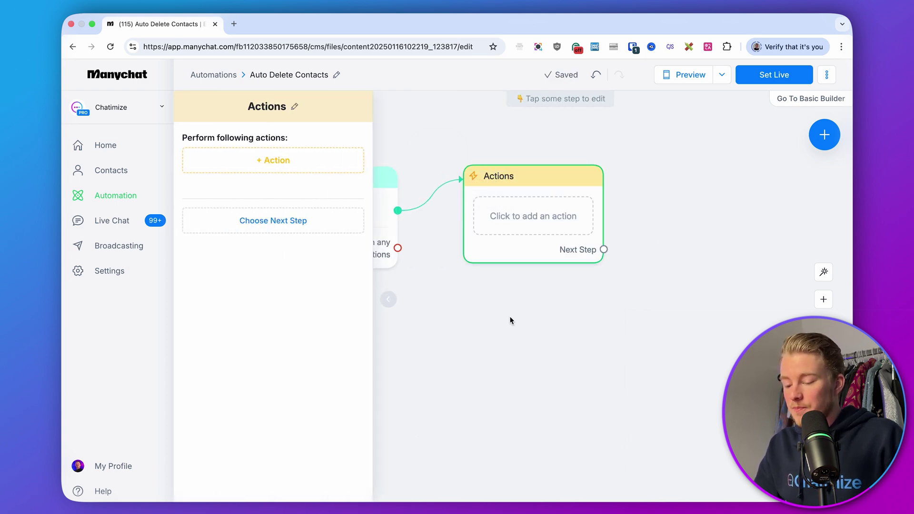
Add the Set Instagram Opt-out contact data action to the Actions step and set the automation live.
{"action": "left_click", "coordinate": [260, 159]}
{"action": "left_click", "coordinate": [278, 141]}
{"action": "scroll", "coordinate": [496, 225], "scroll_direction": "down", "scroll_amount": 3}
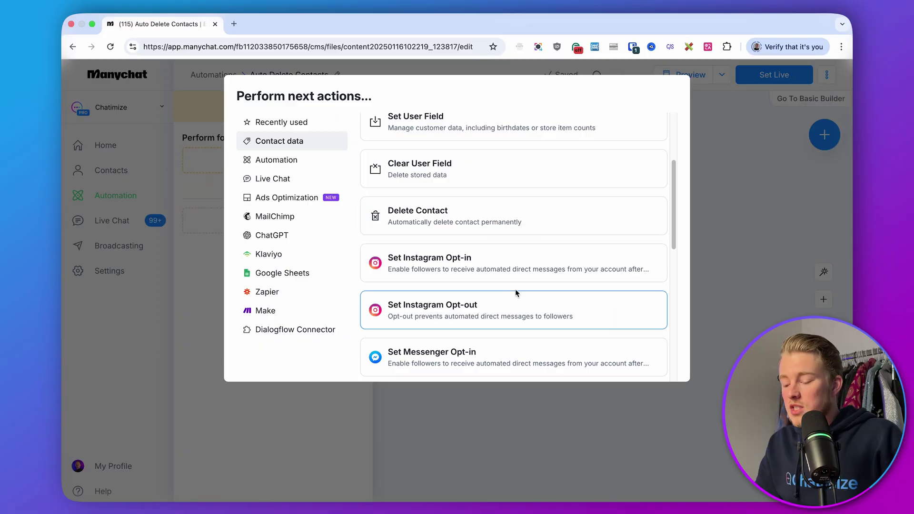
{"action": "left_click", "coordinate": [471, 310]}
{"action": "left_click", "coordinate": [471, 310]}
{"action": "left_click_drag", "start_coordinate": [471, 310], "coordinate": [629, 303]}
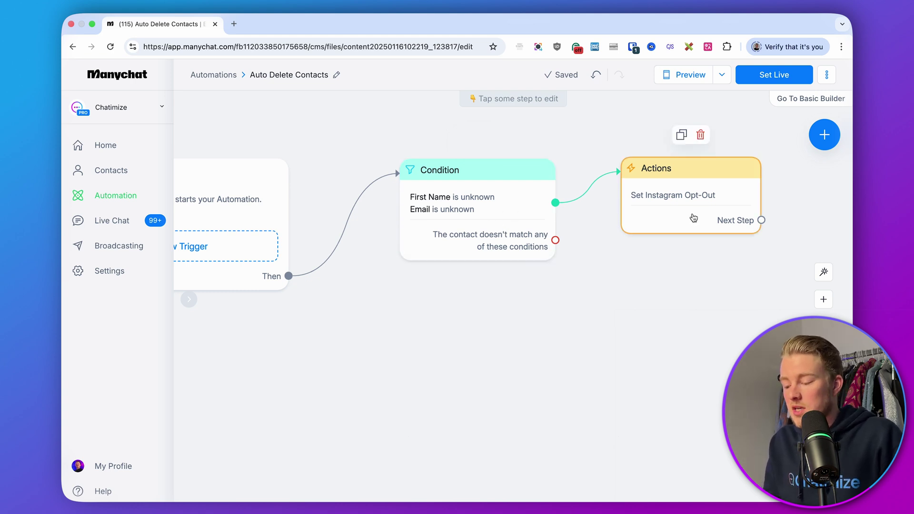
{"action": "scroll", "coordinate": [733, 152], "scroll_direction": "right", "scroll_amount": 2}
{"action": "left_click", "coordinate": [767, 76]}
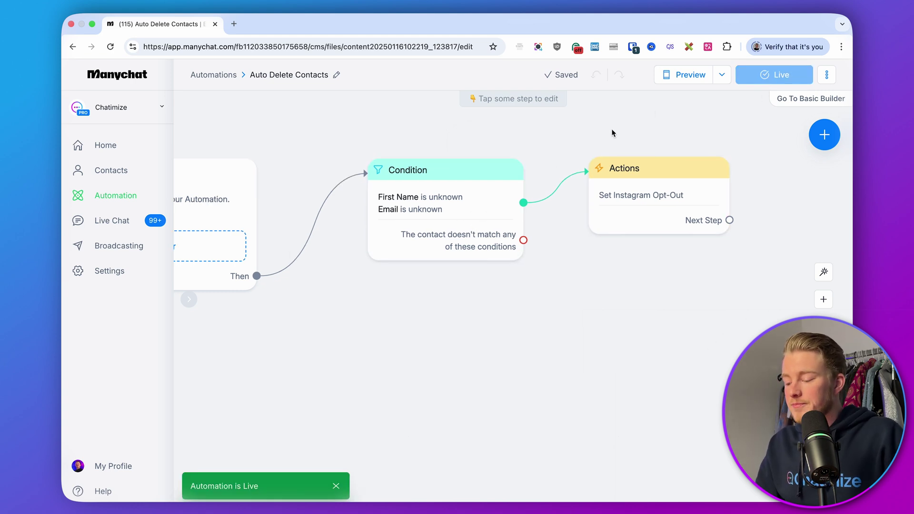
Add a new trigger to the automation using the contact event "Date/Time occurred".
{"action": "left_click_drag", "start_coordinate": [500, 208], "coordinate": [486, 208]}
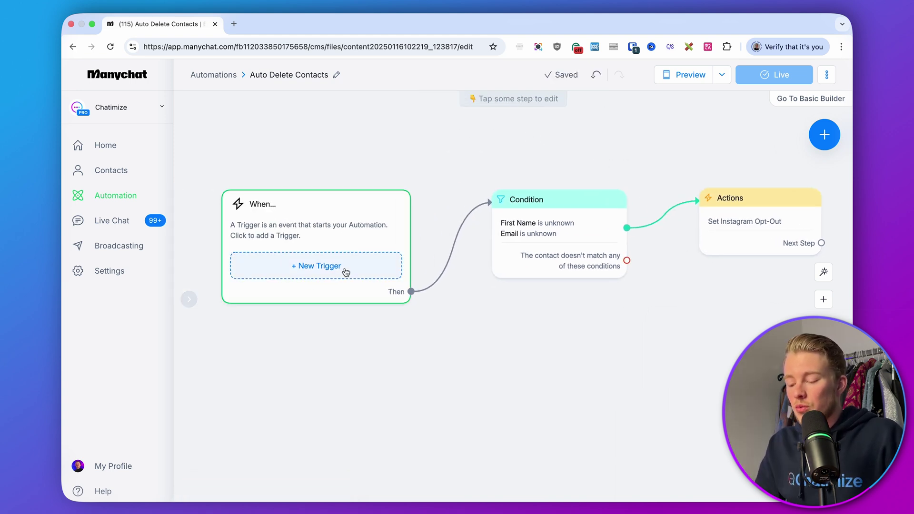
{"action": "left_click", "coordinate": [318, 269]}
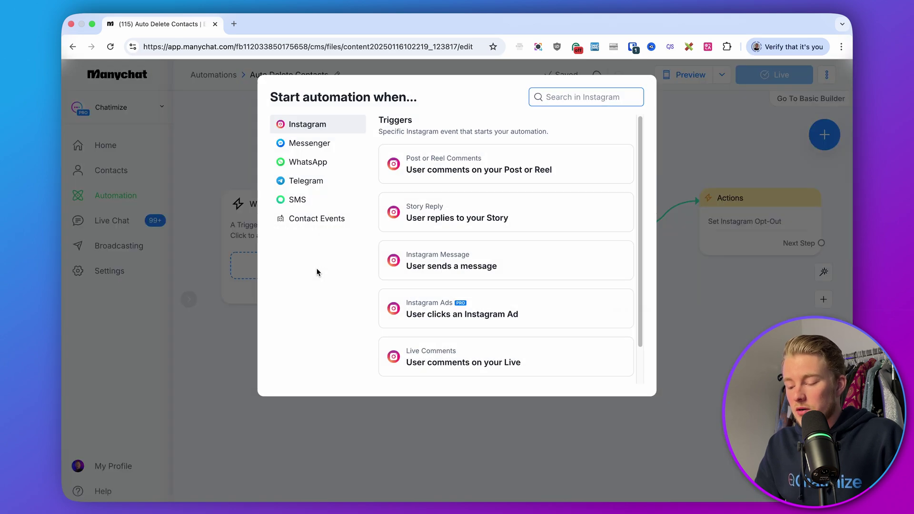
{"action": "left_click", "coordinate": [318, 220]}
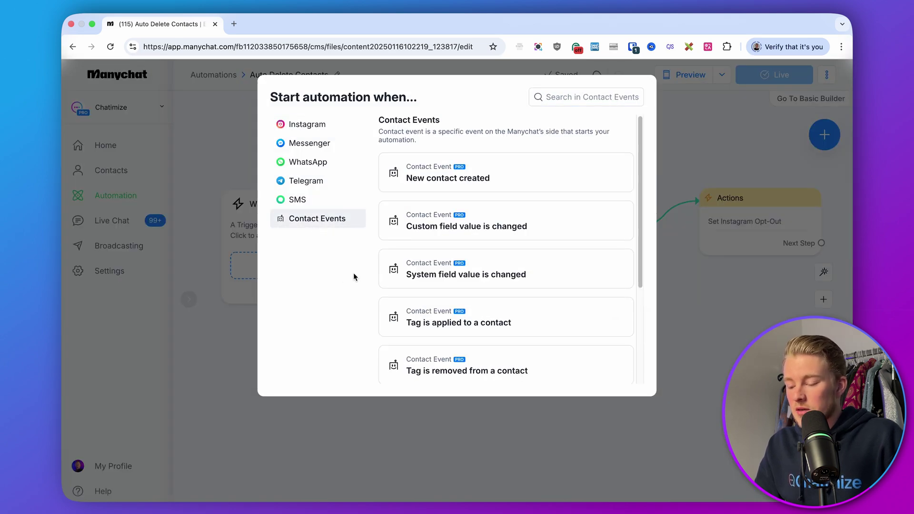
{"action": "scroll", "coordinate": [459, 287], "scroll_direction": "down", "scroll_amount": 3}
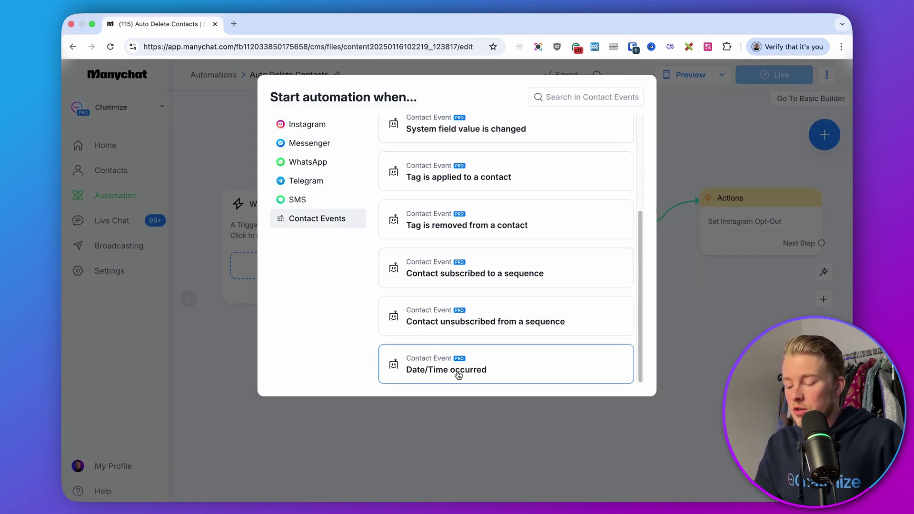
{"action": "left_click", "coordinate": [442, 370]}
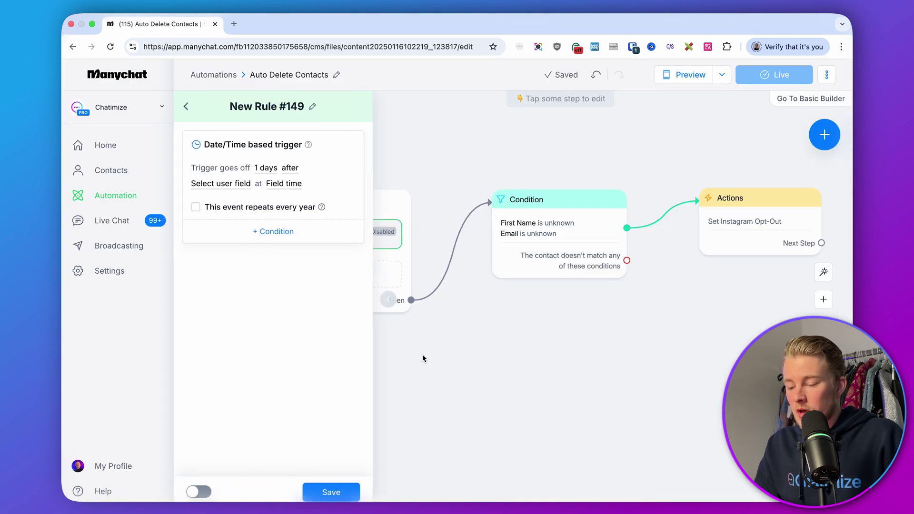
Set the date/time trigger to go off 30 days after the Last Interaction field at field time, and save it.
{"action": "left_click", "coordinate": [265, 168]}
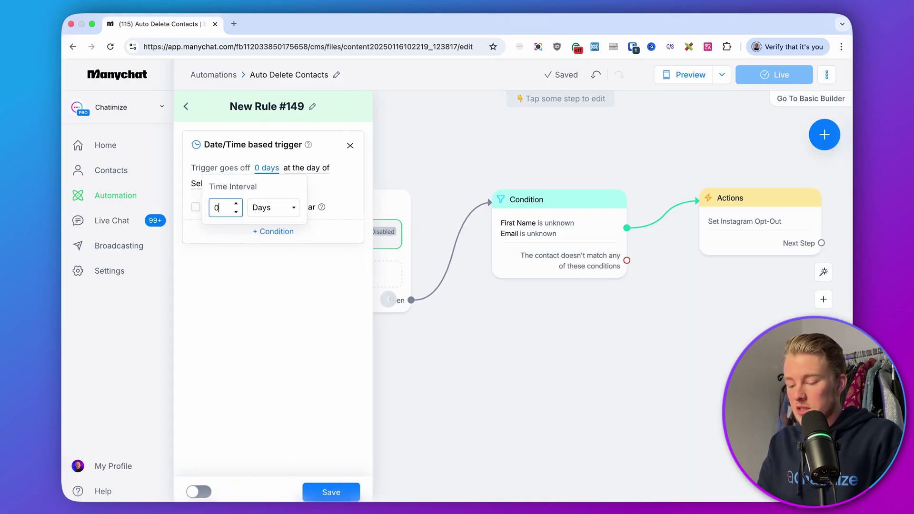
{"action": "left_click", "coordinate": [272, 298]}
{"action": "left_click", "coordinate": [210, 184]}
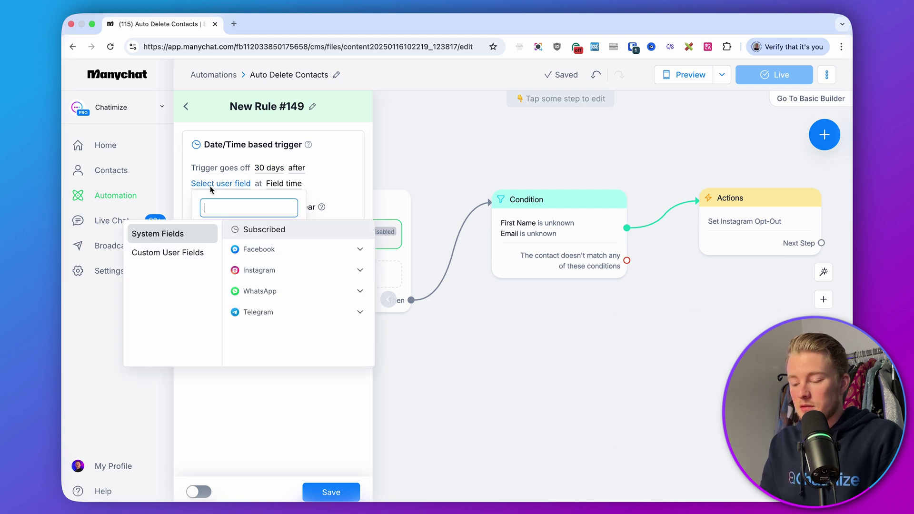
{"action": "type", "text": "last inter"}
{"action": "left_click", "coordinate": [286, 290]}
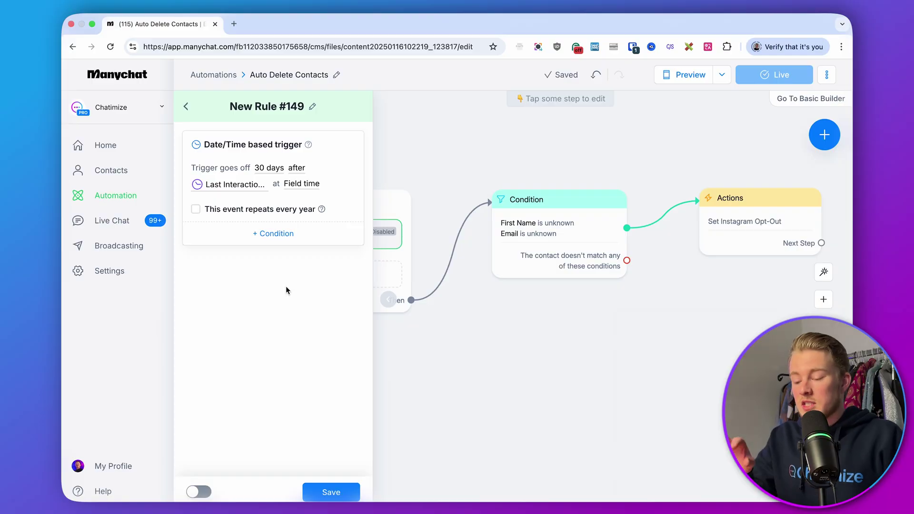
{"action": "mouse_move", "coordinate": [574, 247]}
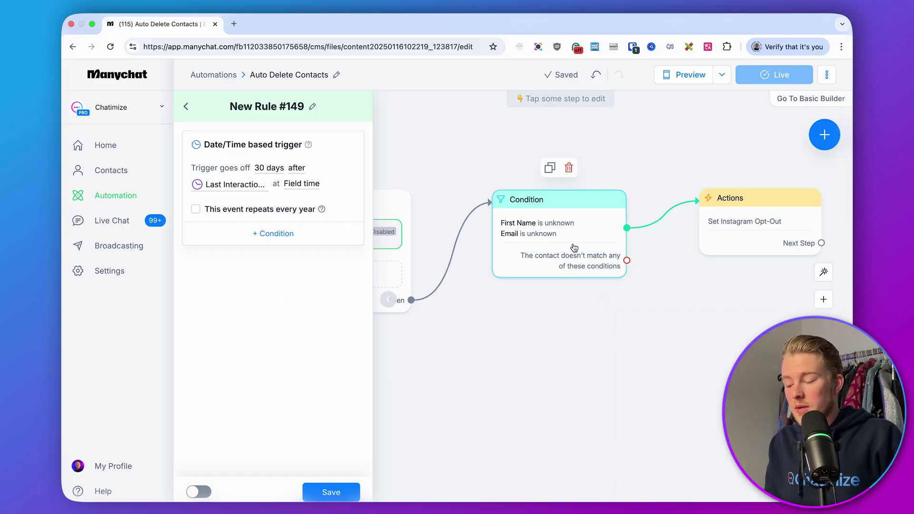
{"action": "left_click", "coordinate": [327, 490]}
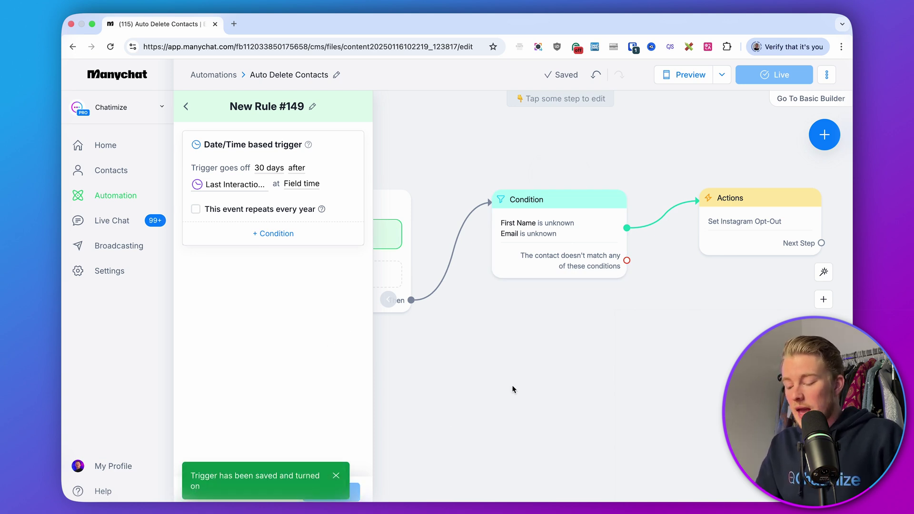
{"action": "left_click", "coordinate": [513, 389]}
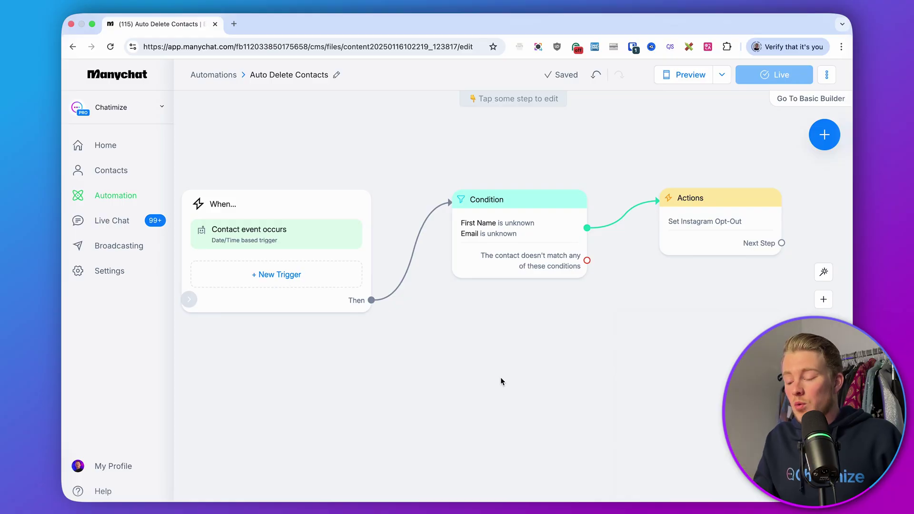
Review the Condition step's settings and its connection to the Actions step.
{"action": "left_click", "coordinate": [506, 257]}
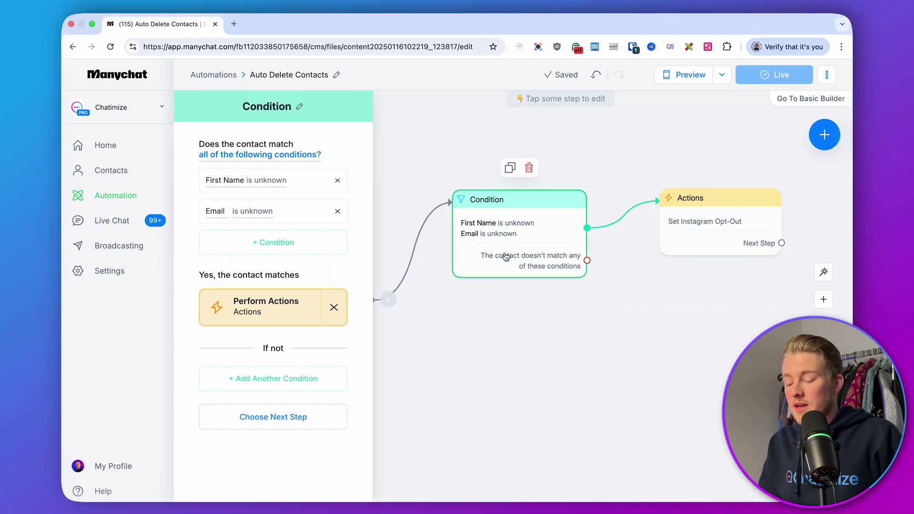
{"action": "left_click", "coordinate": [407, 269]}
{"action": "left_click", "coordinate": [614, 130]}
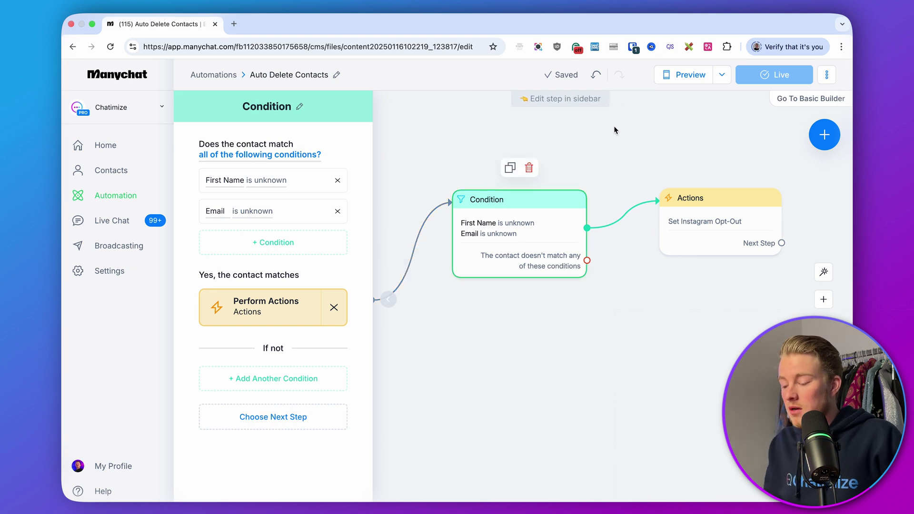
{"action": "left_click_drag", "start_coordinate": [674, 151], "coordinate": [608, 153]}
{"action": "left_click", "coordinate": [580, 173]}
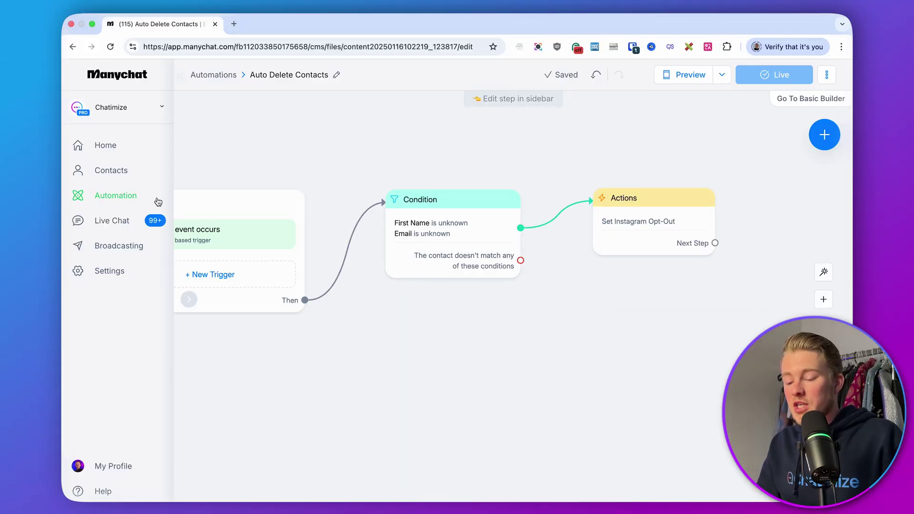
Create a new sequence named "Auto Delete Contacts (16 Jan 2025)".
{"action": "left_click", "coordinate": [133, 199]}
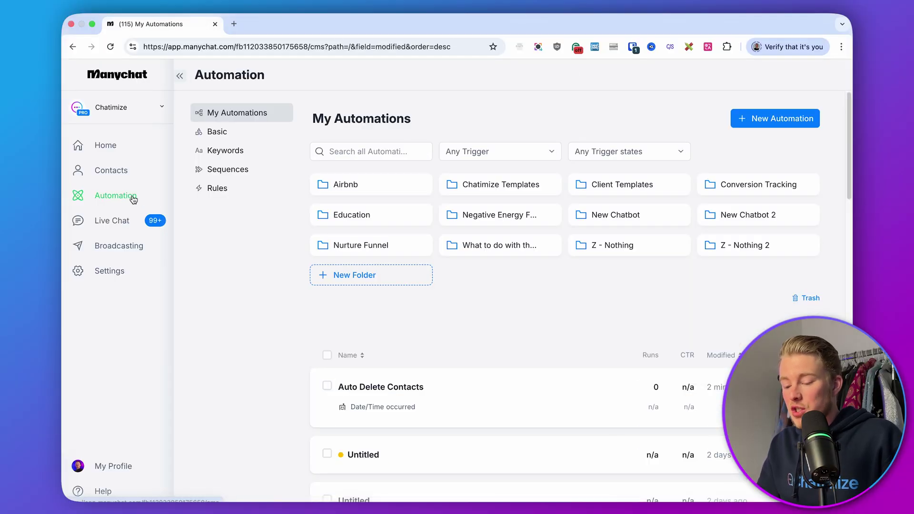
{"action": "left_click", "coordinate": [232, 177]}
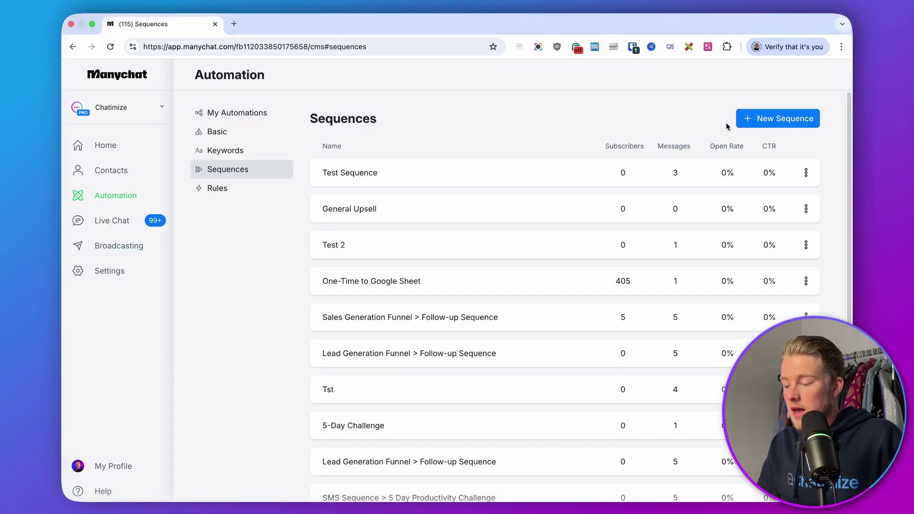
{"action": "left_click", "coordinate": [775, 120]}
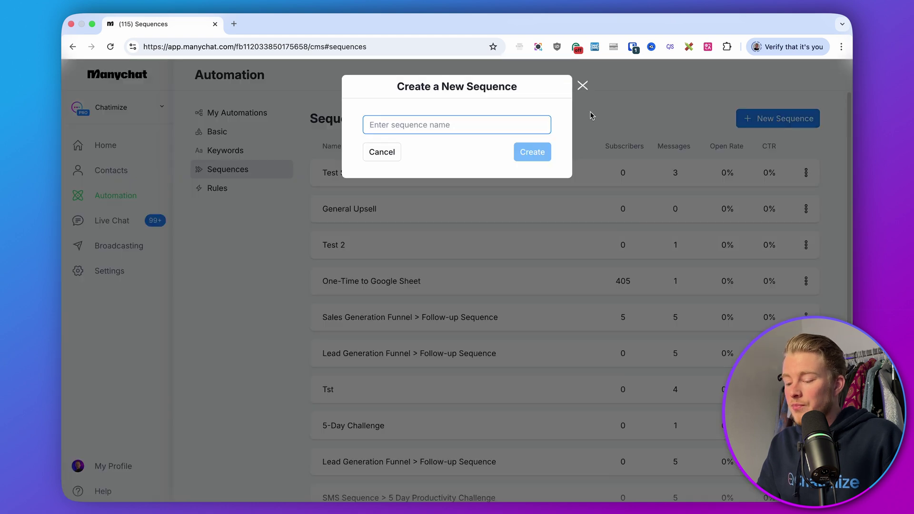
{"action": "type", "text": "Auto Delete Contacts (16 Jan 2025"}
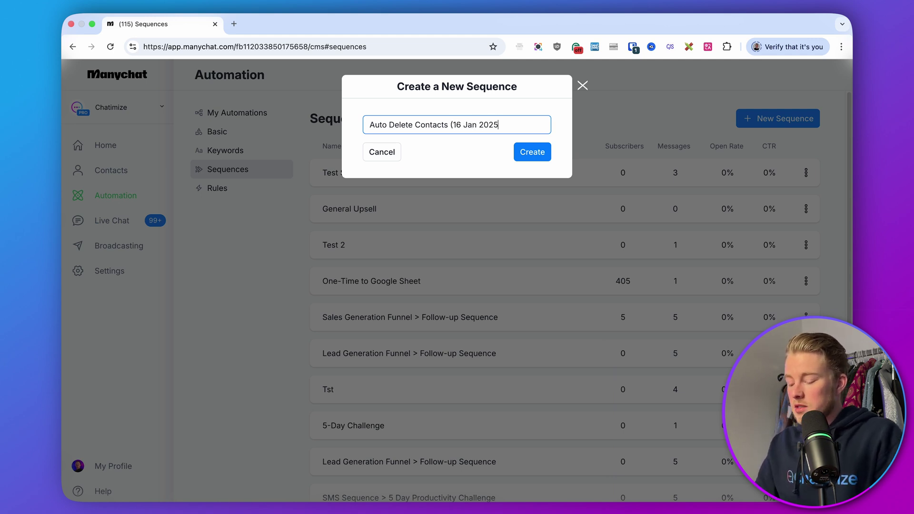
{"action": "left_click", "coordinate": [533, 151]}
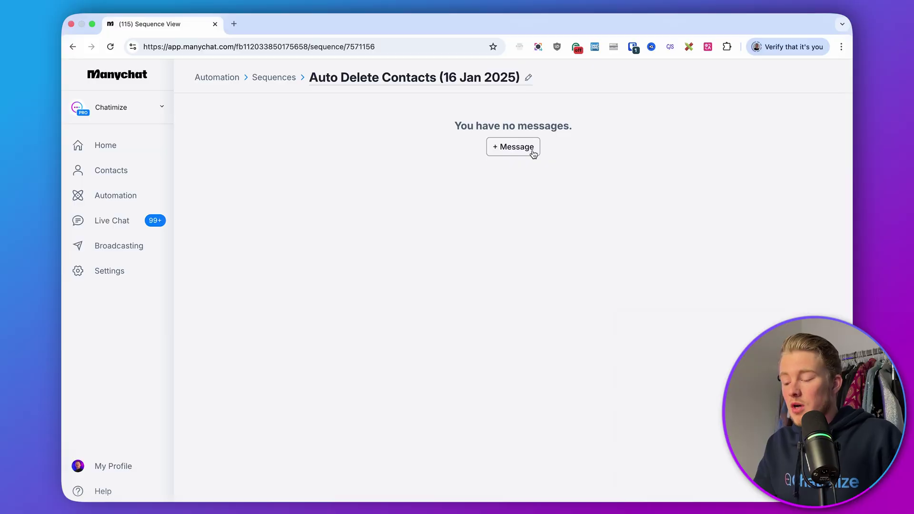
Add a message to the sequence and schedule it to send immediately after a contact is subscribed.
{"action": "left_click", "coordinate": [512, 150]}
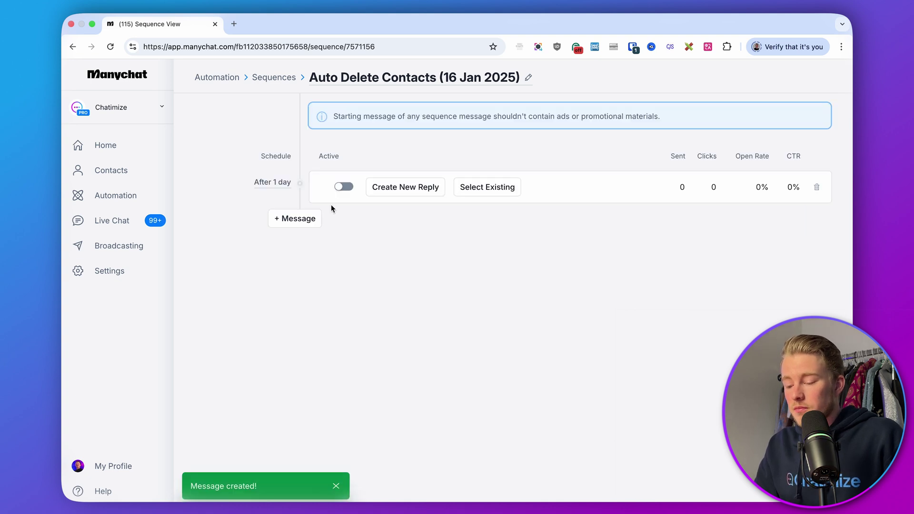
{"action": "left_click", "coordinate": [276, 182]}
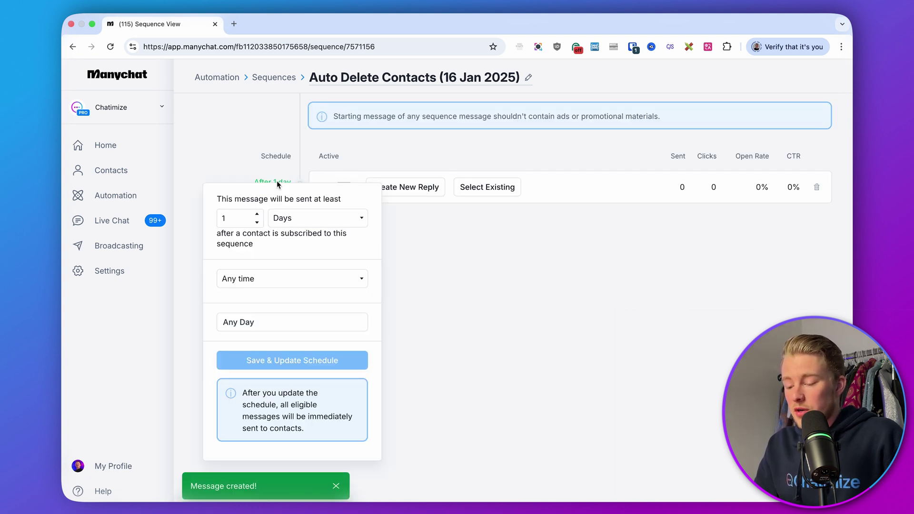
{"action": "left_click", "coordinate": [288, 218]}
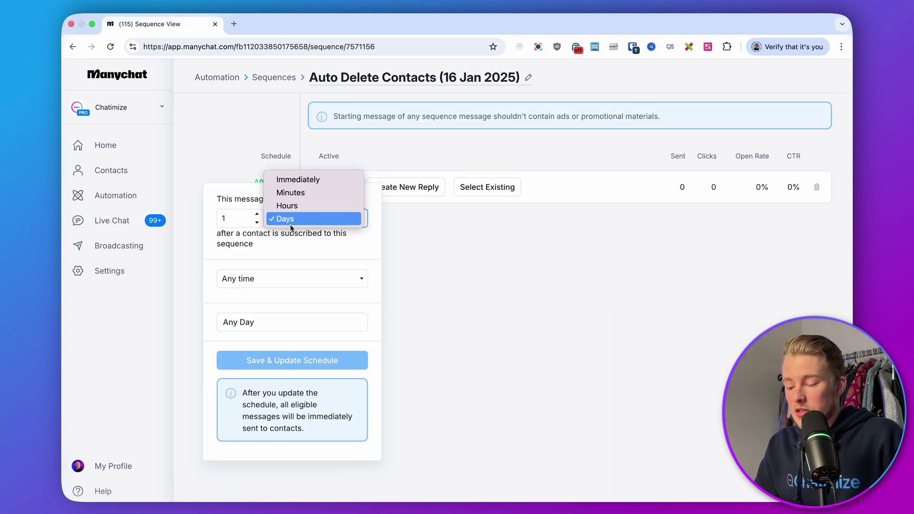
{"action": "left_click", "coordinate": [299, 179]}
{"action": "left_click", "coordinate": [298, 359]}
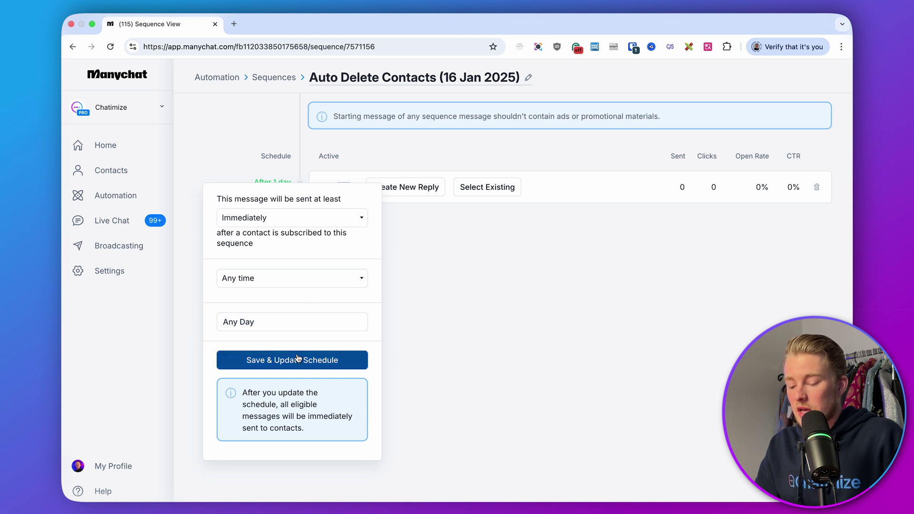
Link the existing "Auto Delete Contacts" automation to the sequence message, activate the message, and view its flow.
{"action": "left_click", "coordinate": [492, 189]}
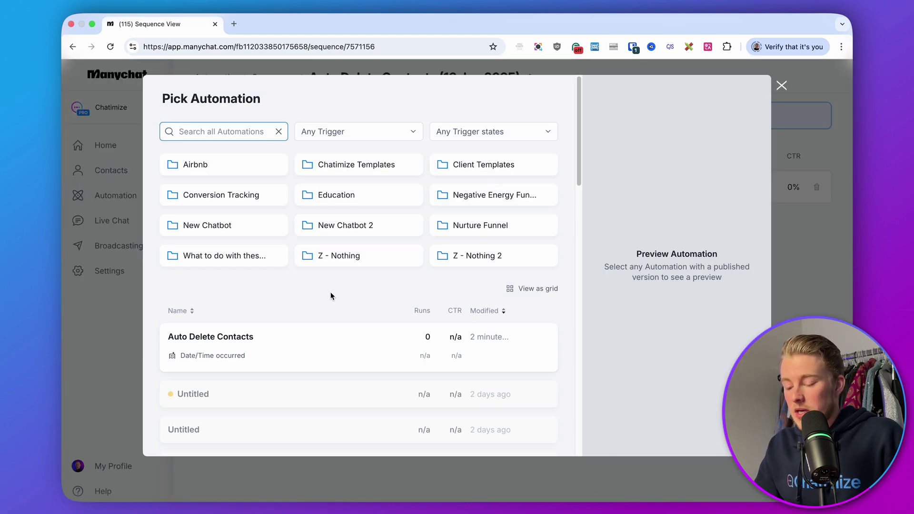
{"action": "left_click", "coordinate": [316, 341]}
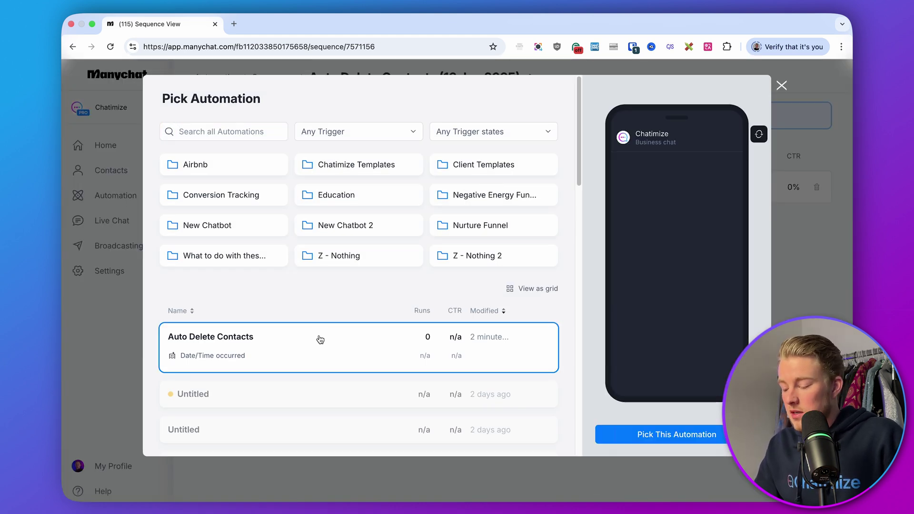
{"action": "left_click", "coordinate": [635, 433]}
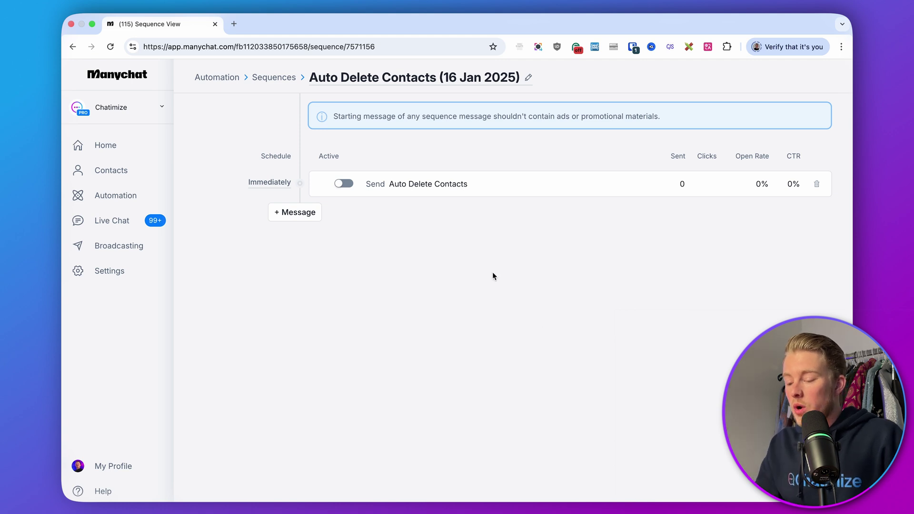
{"action": "left_click", "coordinate": [347, 184]}
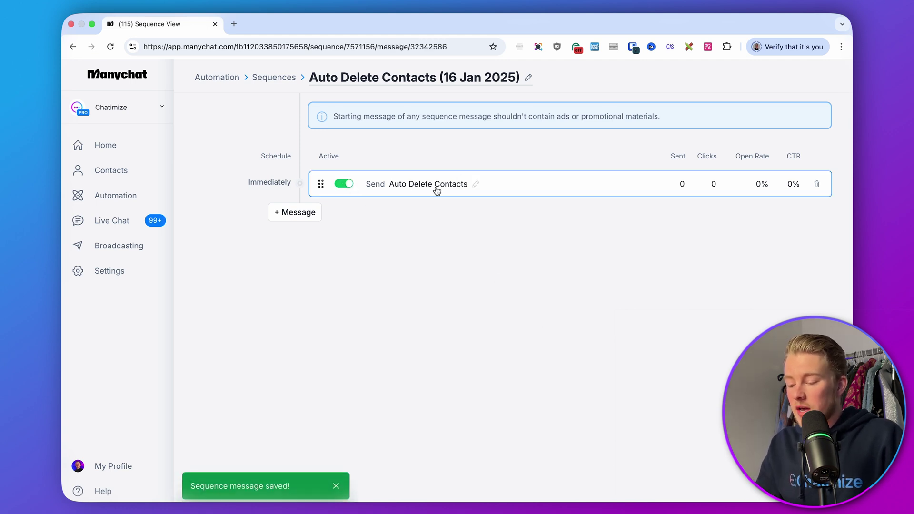
{"action": "left_click", "coordinate": [437, 190]}
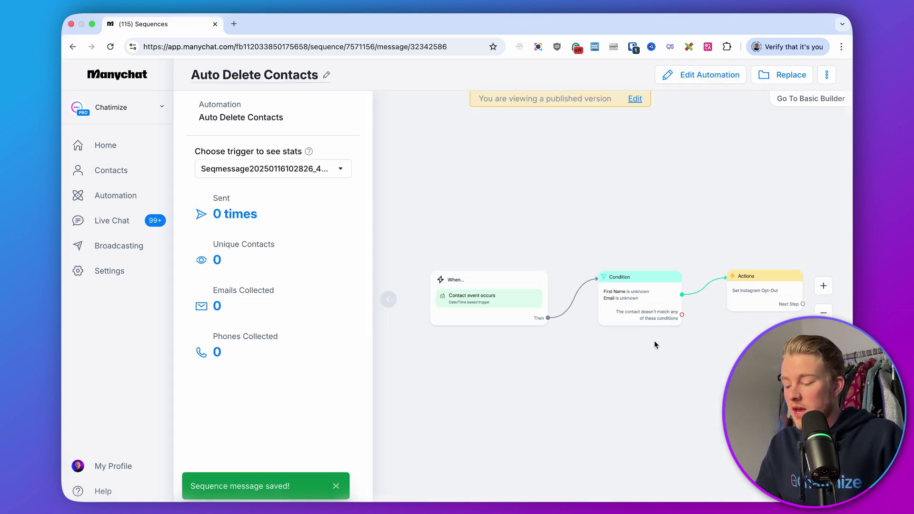
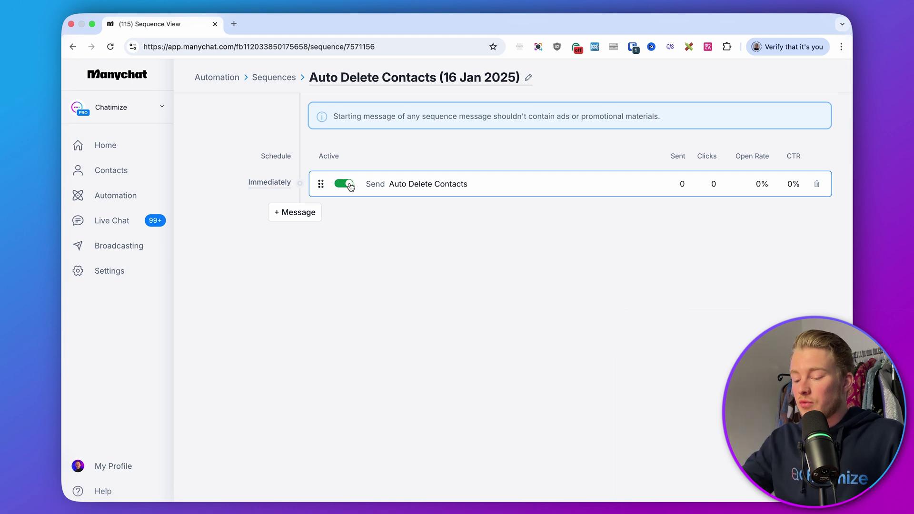
Filter the contacts list to those whose Last Interaction in Instagram was more than 30 days ago.
{"action": "left_click", "coordinate": [115, 169]}
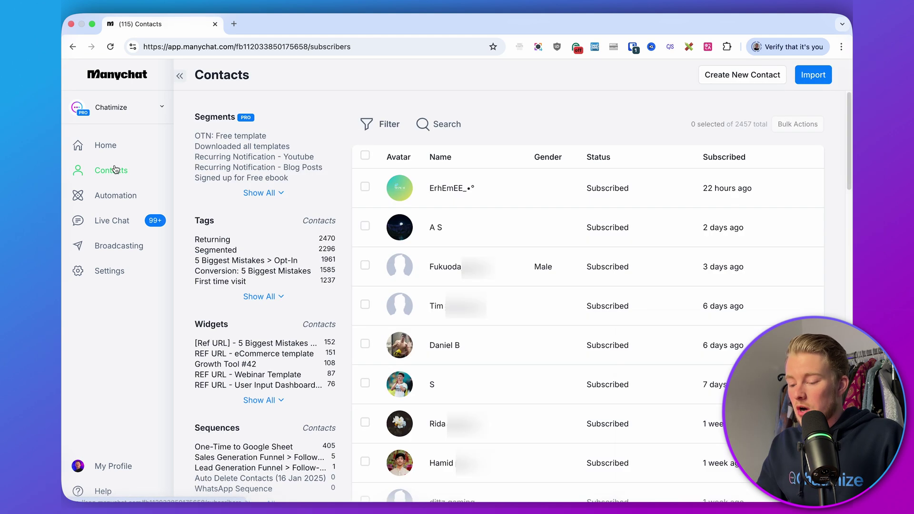
{"action": "left_click", "coordinate": [386, 128]}
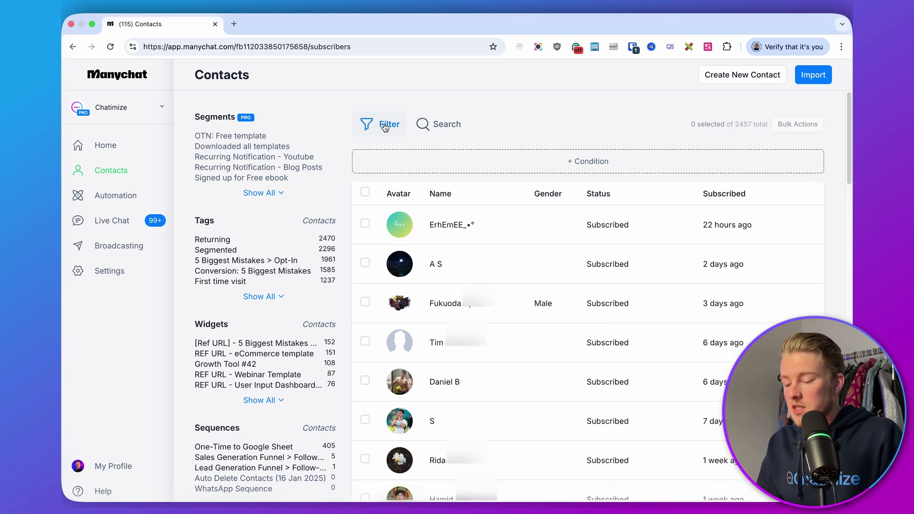
{"action": "left_click", "coordinate": [396, 162]}
{"action": "type", "text": "last inter"}
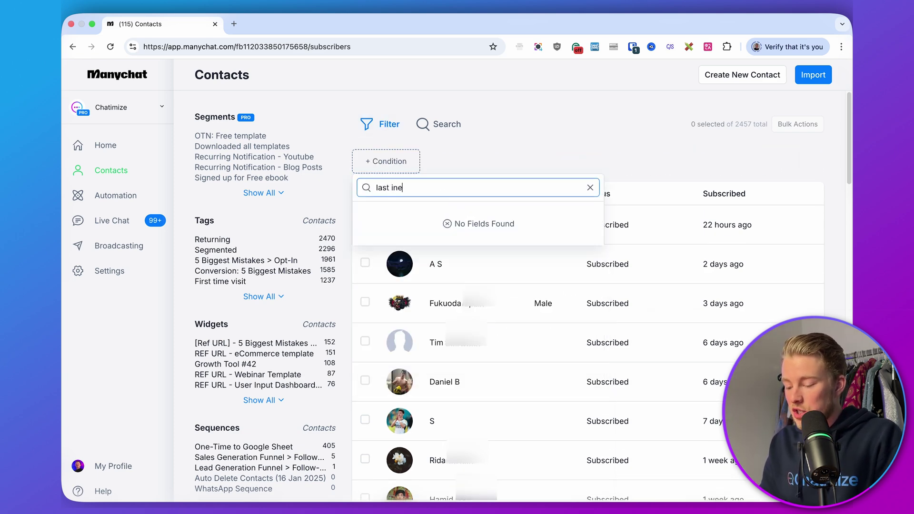
{"action": "left_click", "coordinate": [510, 273]}
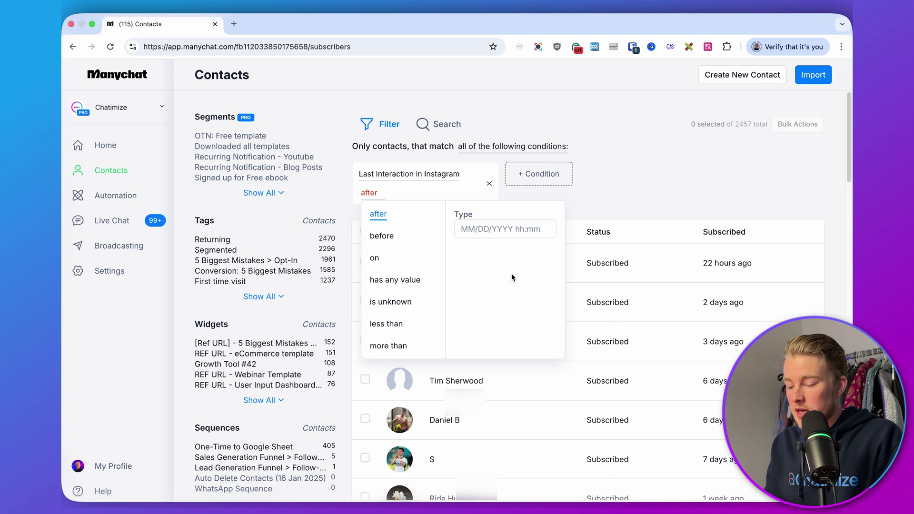
{"action": "left_click", "coordinate": [415, 343]}
{"action": "double_click", "coordinate": [571, 198]}
{"action": "type", "text": "30"}
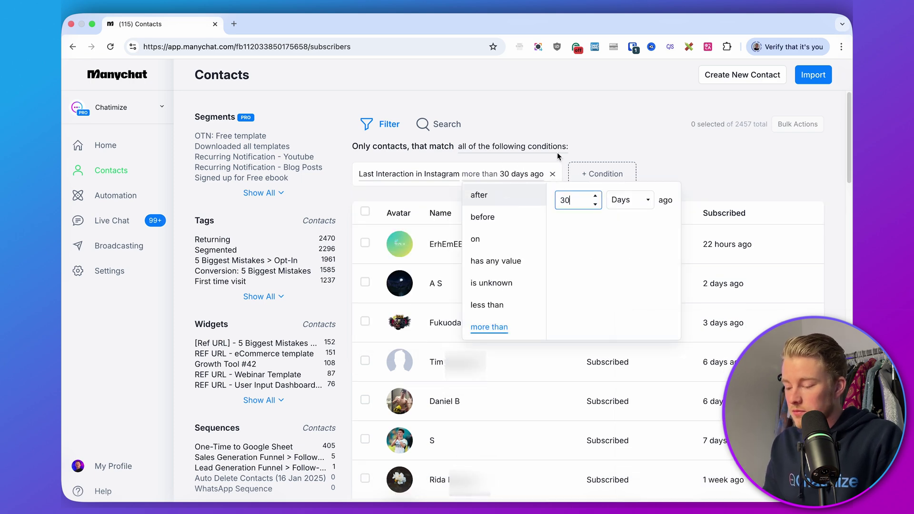
{"action": "left_click", "coordinate": [590, 116]}
Add two more contact filter conditions: First Name is unknown and Email is unknown.
{"action": "left_click", "coordinate": [603, 174]}
{"action": "type", "text": "first"}
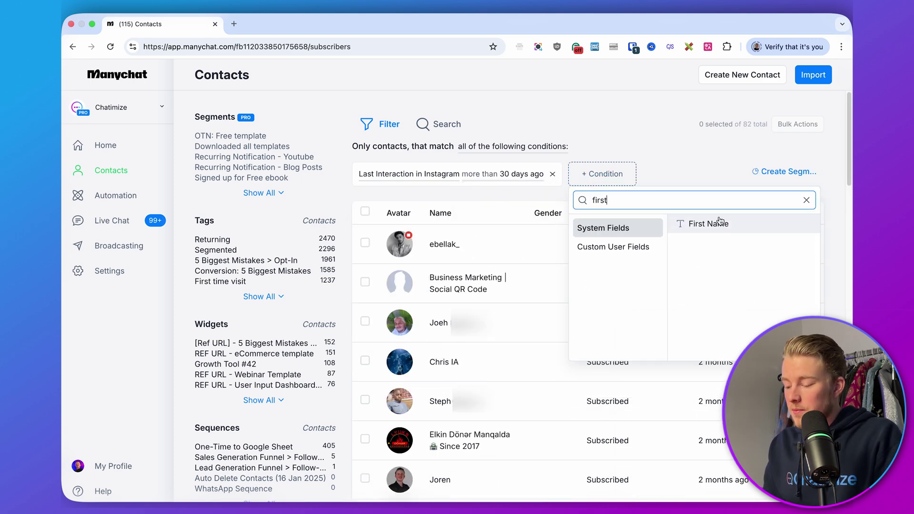
{"action": "left_click", "coordinate": [709, 223]}
{"action": "left_click", "coordinate": [410, 204]}
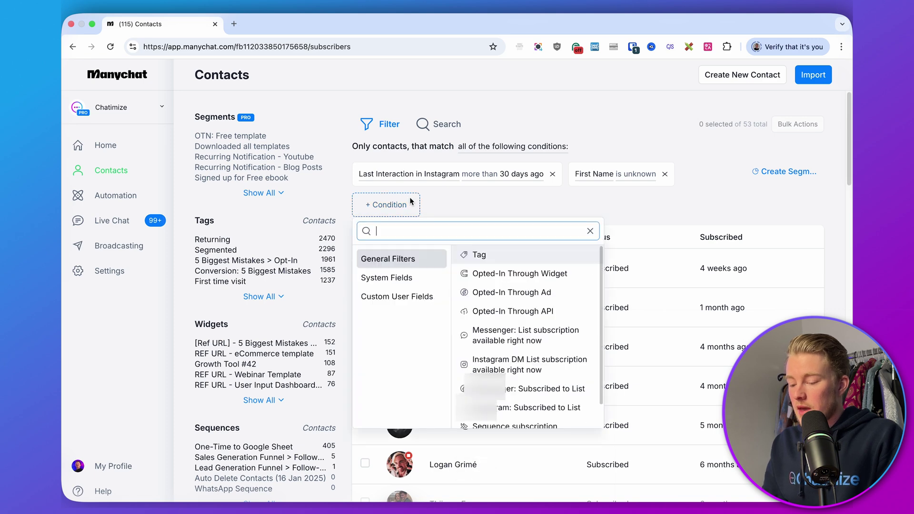
{"action": "type", "text": "email"}
{"action": "left_click", "coordinate": [466, 251]}
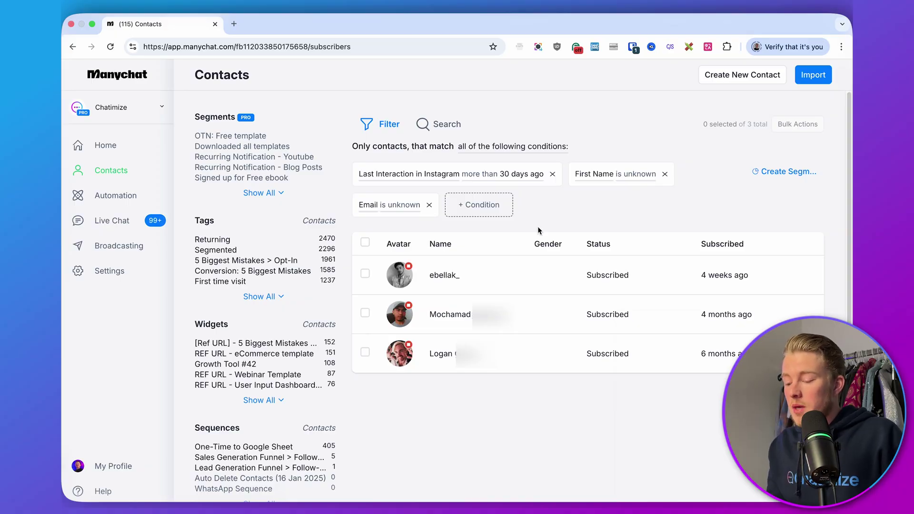
Subscribe all the filtered contacts in bulk to the "Auto Delete Contacts (16 Jan 2025)" sequence.
{"action": "left_click", "coordinate": [367, 247]}
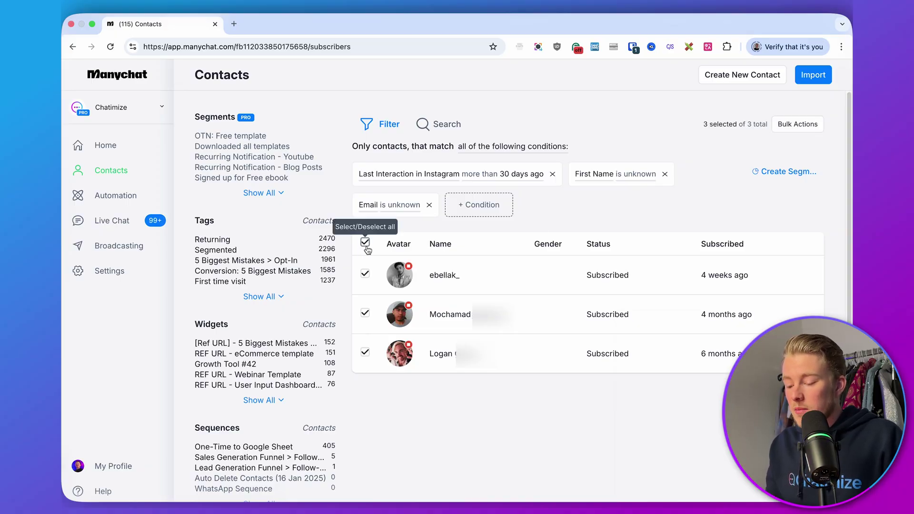
{"action": "left_click", "coordinate": [790, 125]}
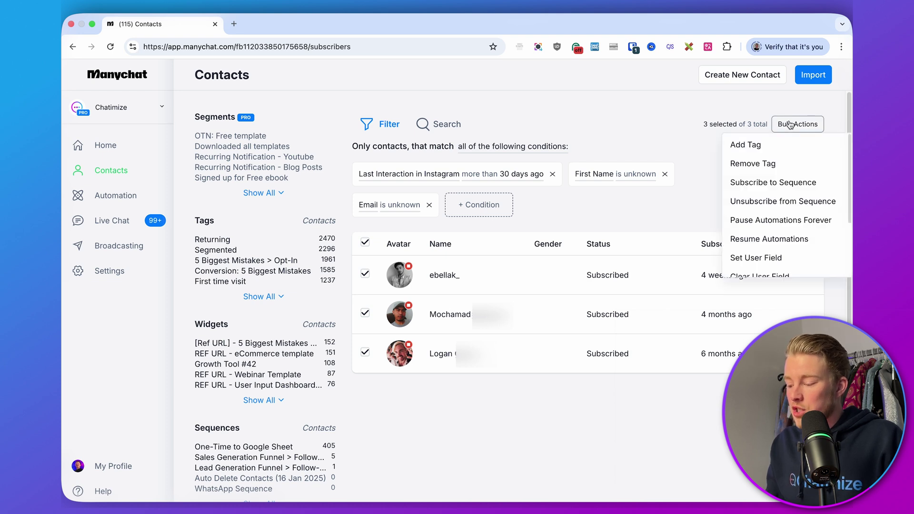
{"action": "left_click", "coordinate": [772, 184]}
{"action": "left_click", "coordinate": [773, 181]}
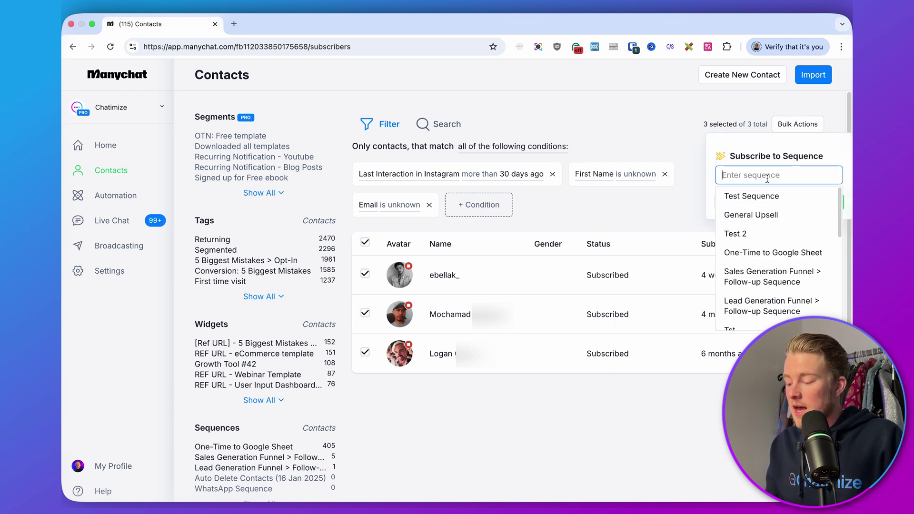
{"action": "scroll", "coordinate": [771, 295], "scroll_direction": "down", "scroll_amount": 3}
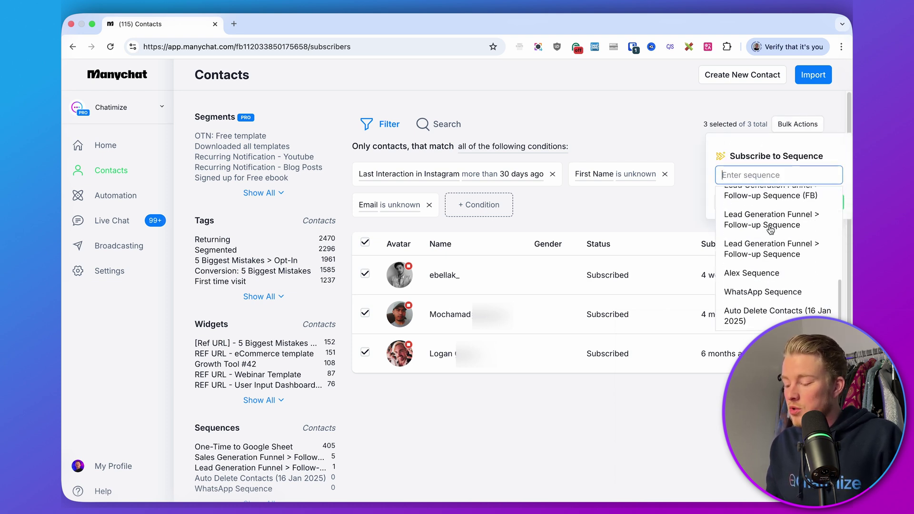
{"action": "left_click", "coordinate": [767, 321]}
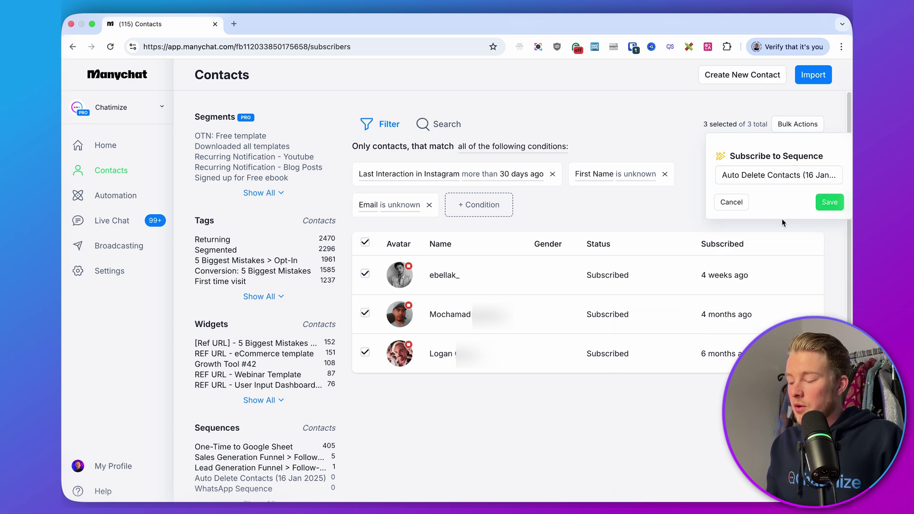
{"action": "left_click", "coordinate": [829, 203]}
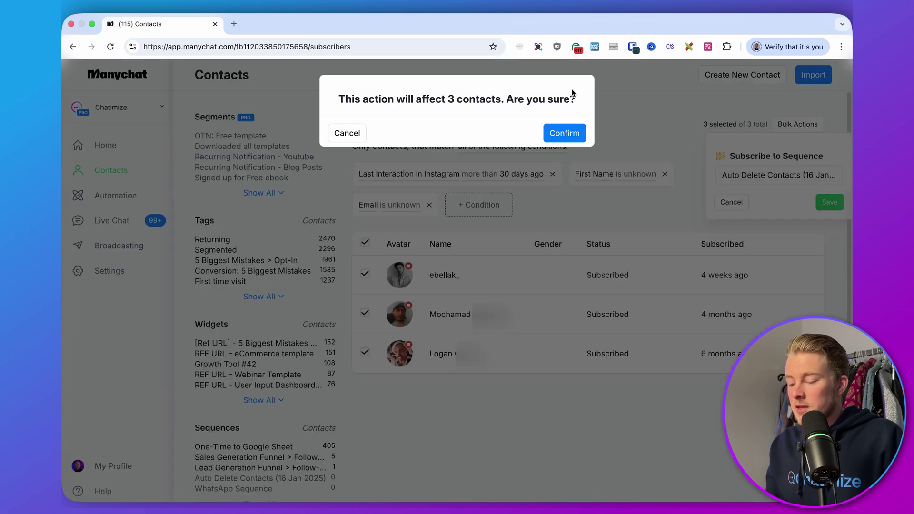
{"action": "triple_click", "coordinate": [493, 95]}
{"action": "left_click", "coordinate": [493, 95]}
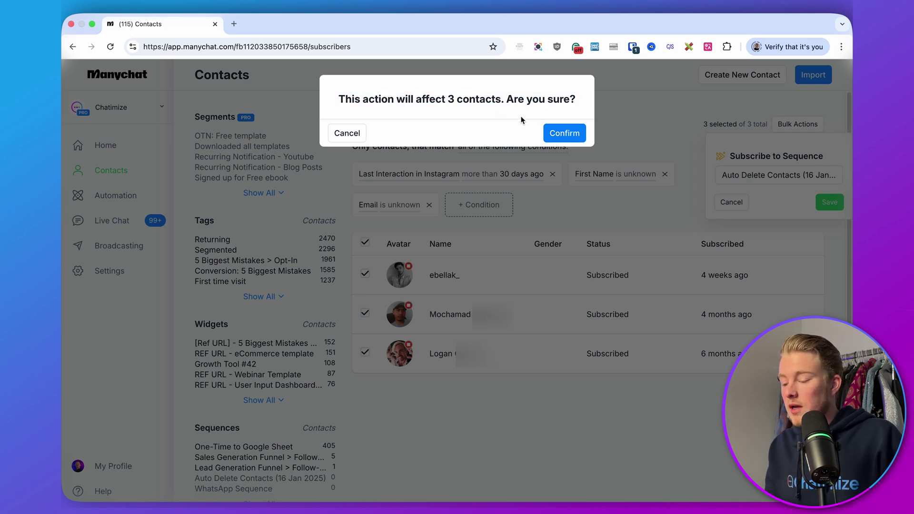
{"action": "left_click", "coordinate": [565, 135]}
{"action": "left_click", "coordinate": [571, 159]}
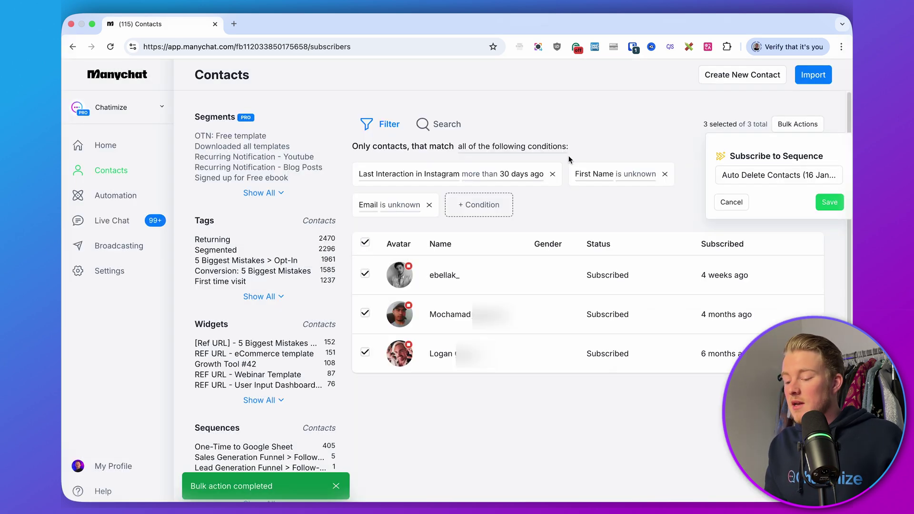